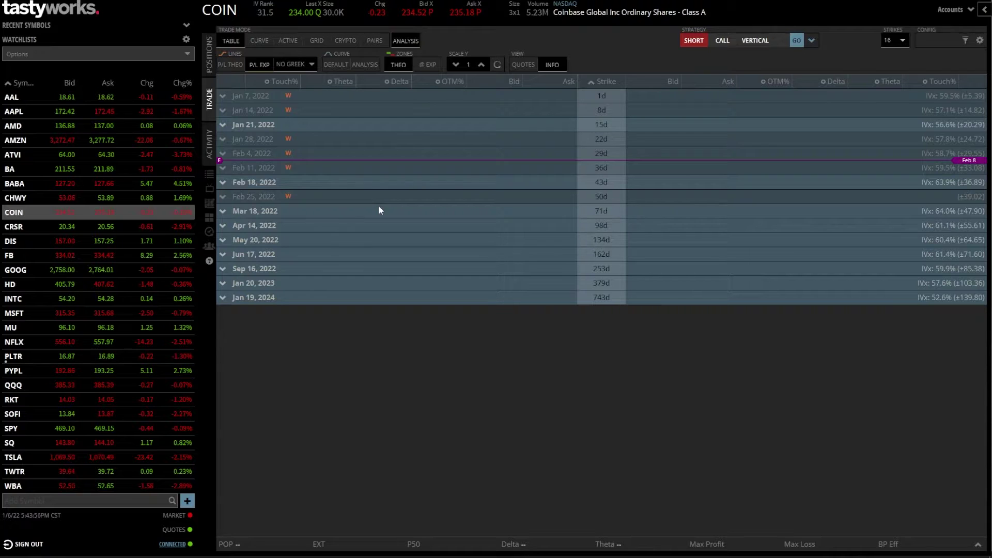
List stock and option positions and expand PLTR to reveal its 1-share holding.
{"action": "left_click", "coordinate": [211, 58]}
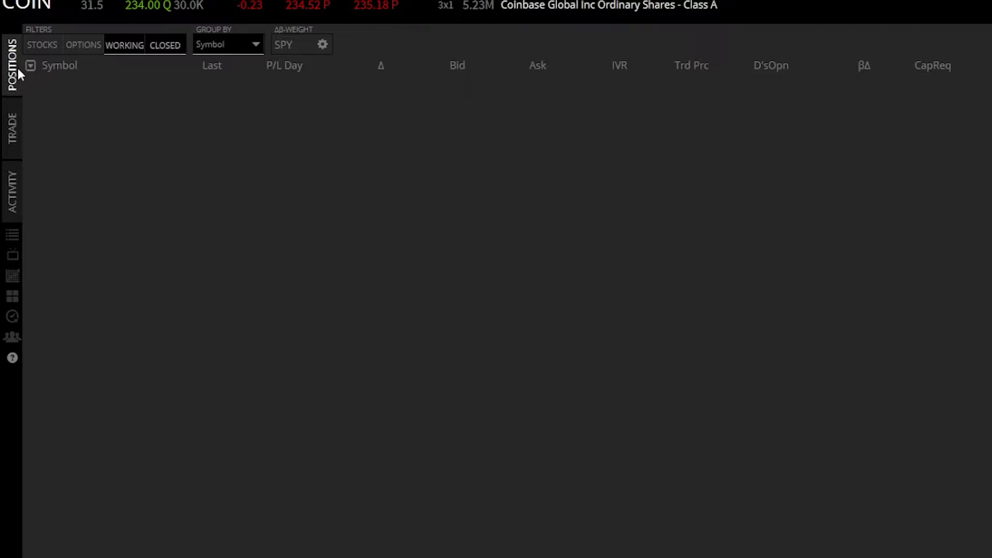
{"action": "left_click", "coordinate": [39, 44]}
{"action": "left_click", "coordinate": [66, 45]}
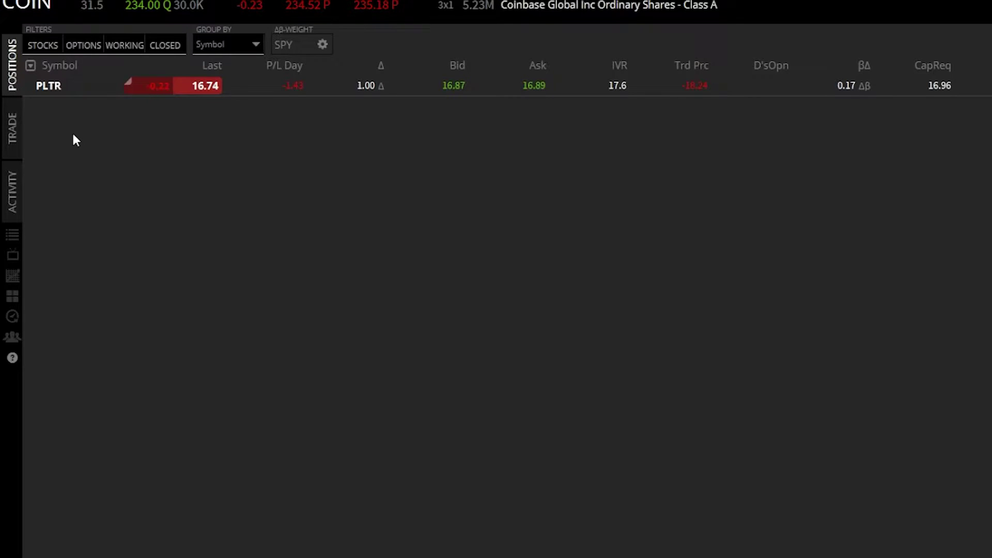
{"action": "left_click", "coordinate": [59, 86]}
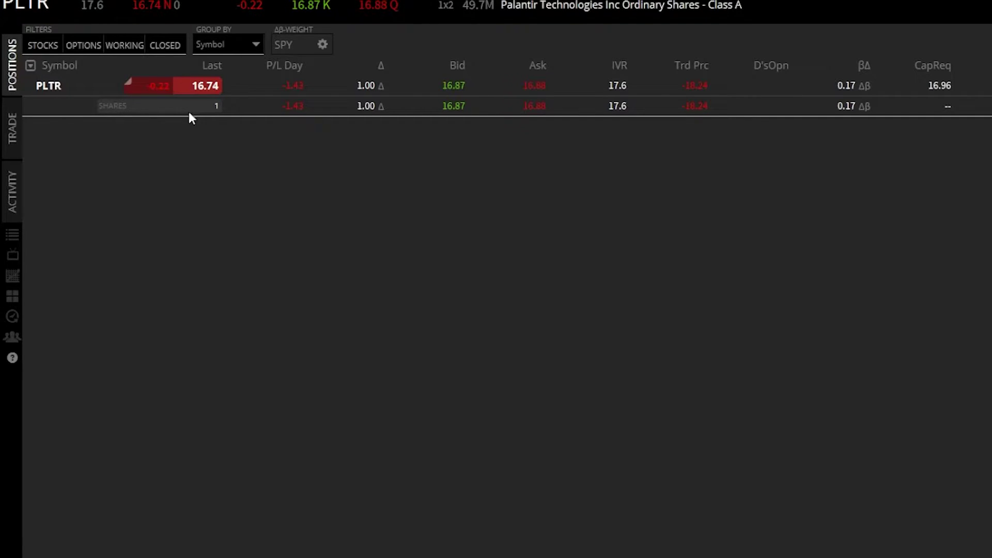
Open the context menu for the PLTR SHARES row.
{"action": "right_click", "coordinate": [123, 105]}
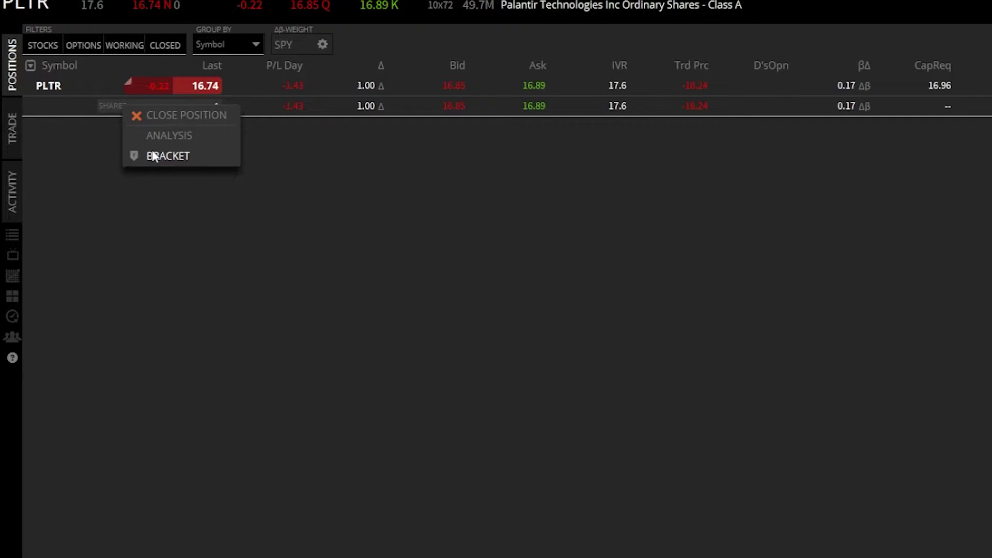
Choose Close Position to load a sell of 1 PLTR share at a 16.85 limit.
{"action": "left_click", "coordinate": [150, 119]}
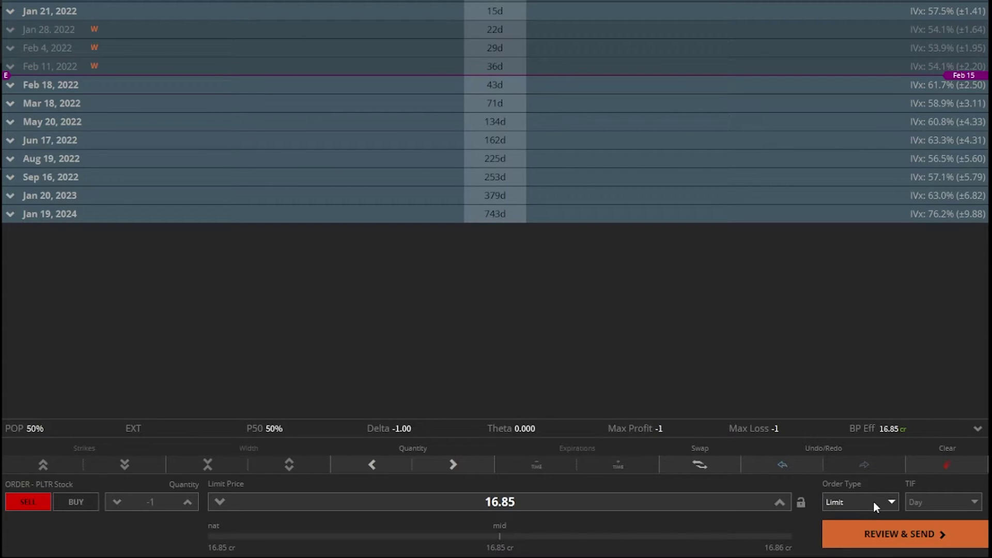
Change the order type to Stop Market and enter a stop price of 15.
{"action": "left_click", "coordinate": [873, 501]}
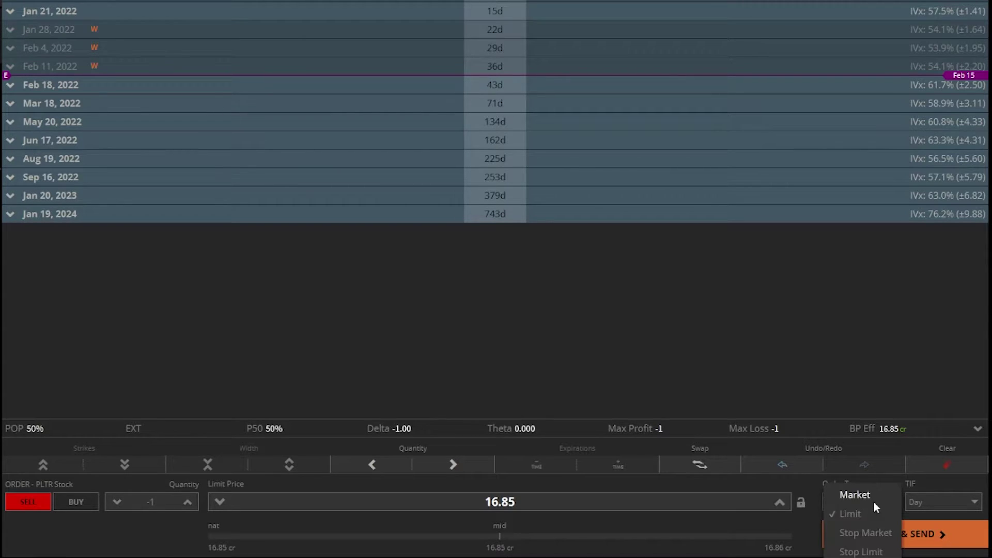
{"action": "left_click", "coordinate": [871, 534]}
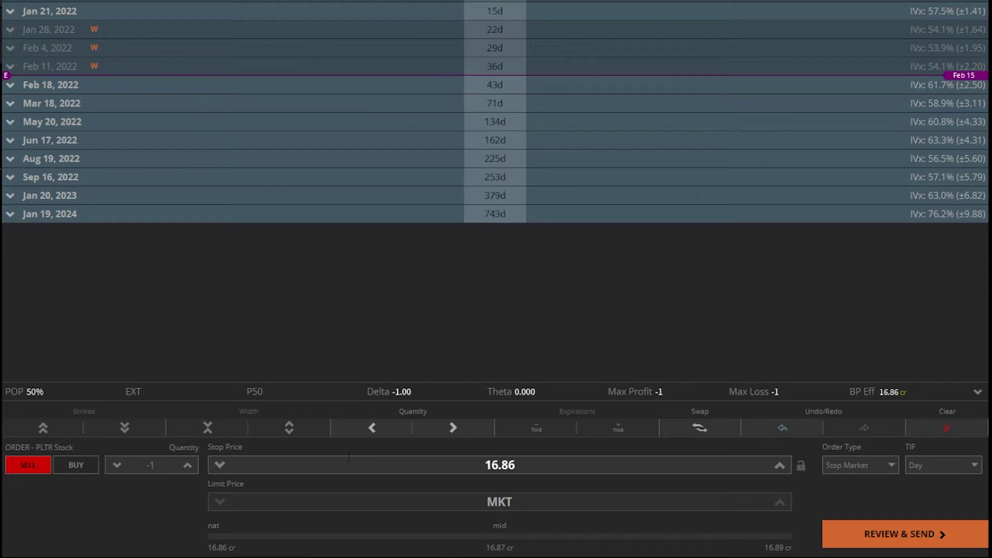
{"action": "left_click", "coordinate": [476, 462]}
{"action": "type", "text": "15"}
Change the order type to Stop Limit and replace the 16.86 limit price with 14.
{"action": "left_click", "coordinate": [891, 466]}
{"action": "left_click", "coordinate": [879, 487]}
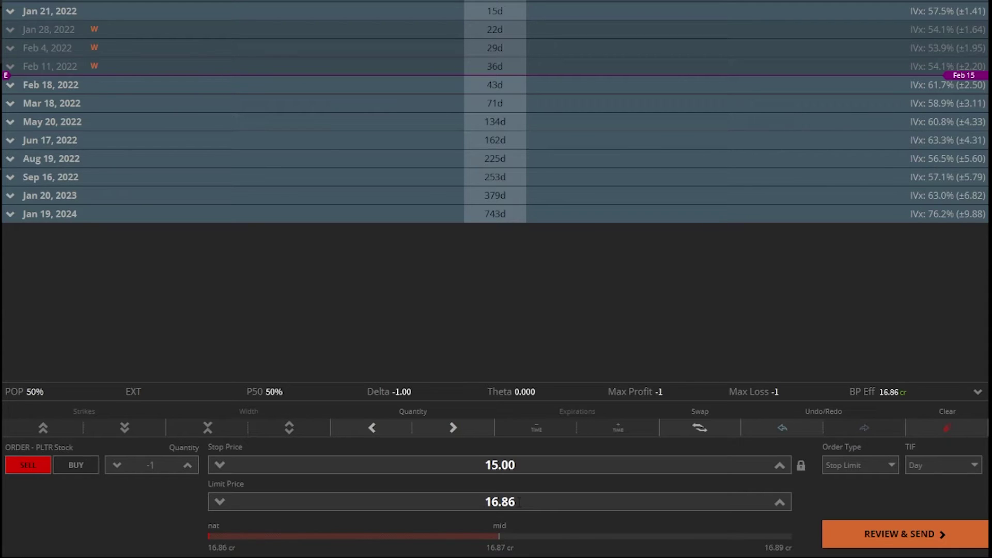
{"action": "left_click_drag", "start_coordinate": [520, 499], "coordinate": [468, 501]}
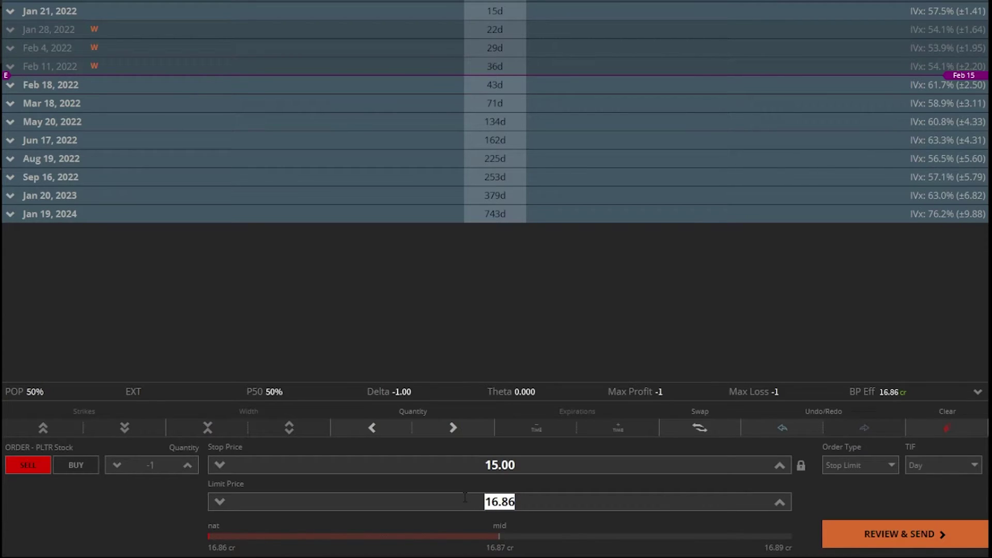
{"action": "type", "text": "14"}
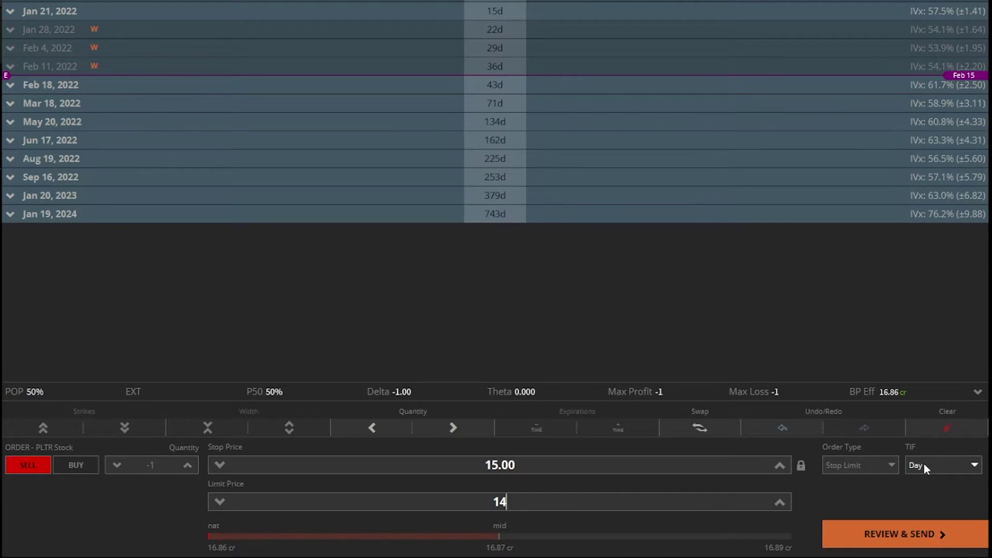
Set the PLTR stop-limit order's time in force to GTC.
{"action": "left_click", "coordinate": [922, 463]}
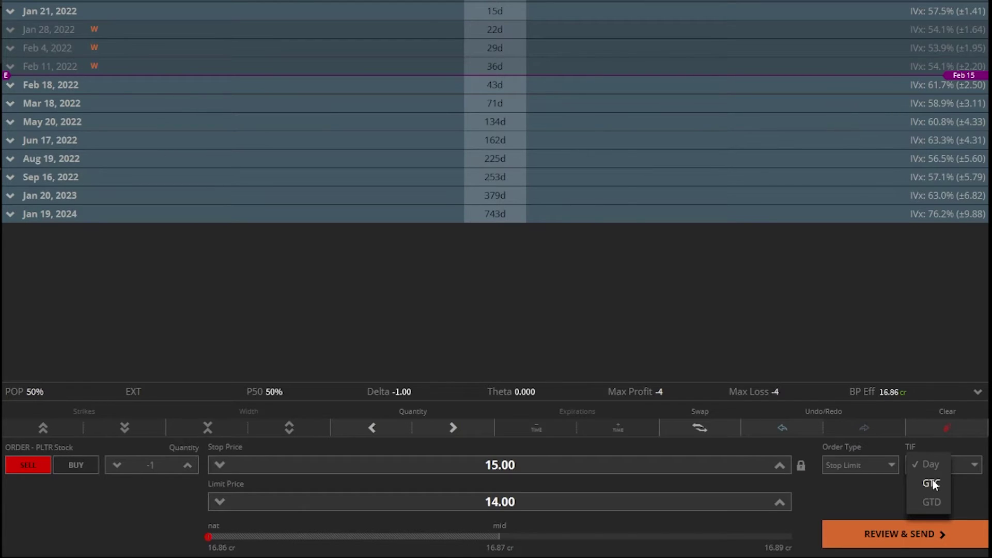
{"action": "left_click", "coordinate": [931, 483]}
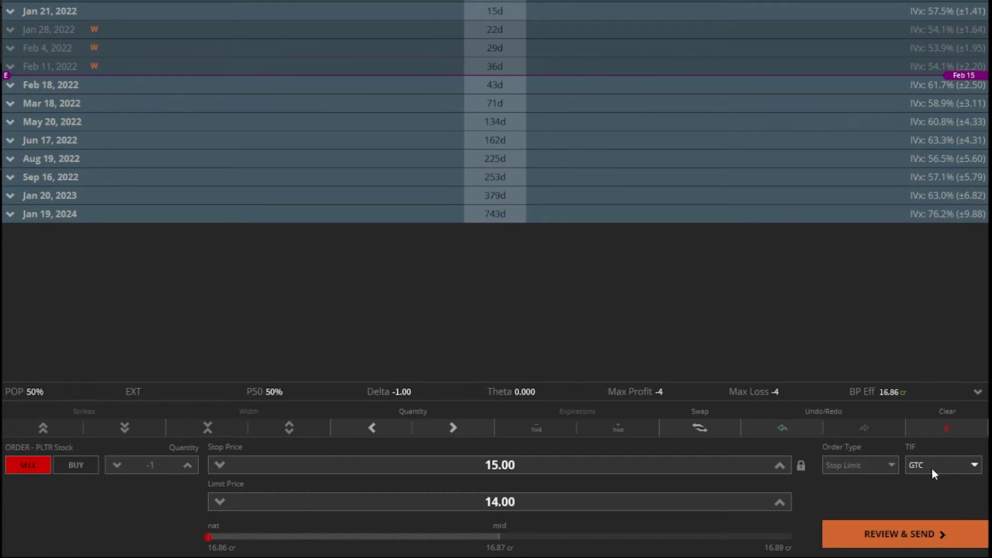
{"action": "left_click", "coordinate": [932, 466]}
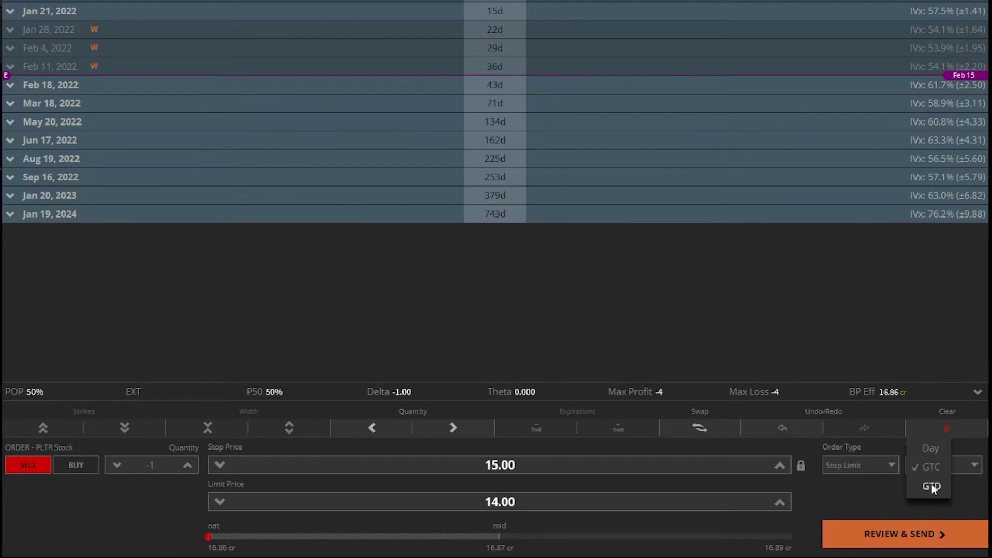
{"action": "left_click", "coordinate": [931, 486]}
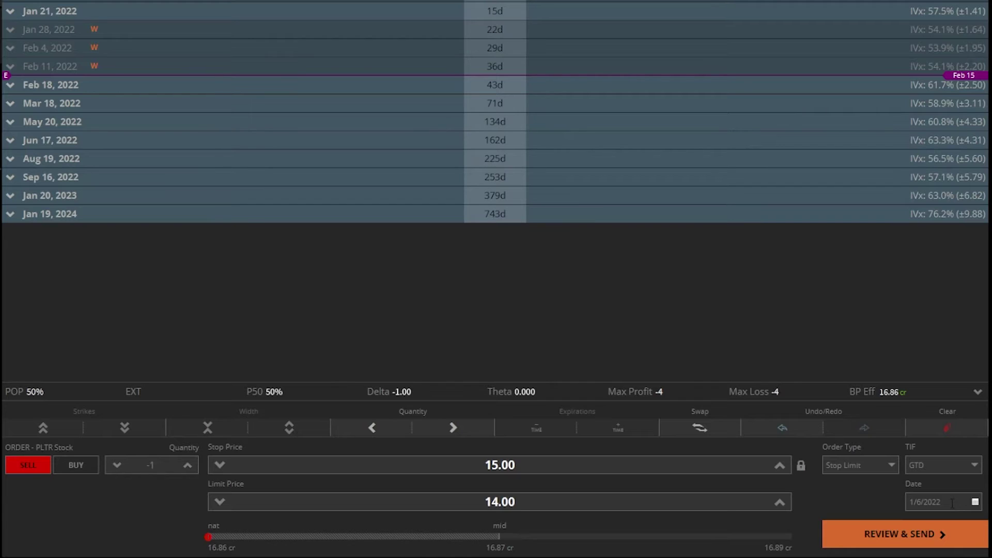
{"action": "left_click", "coordinate": [950, 464]}
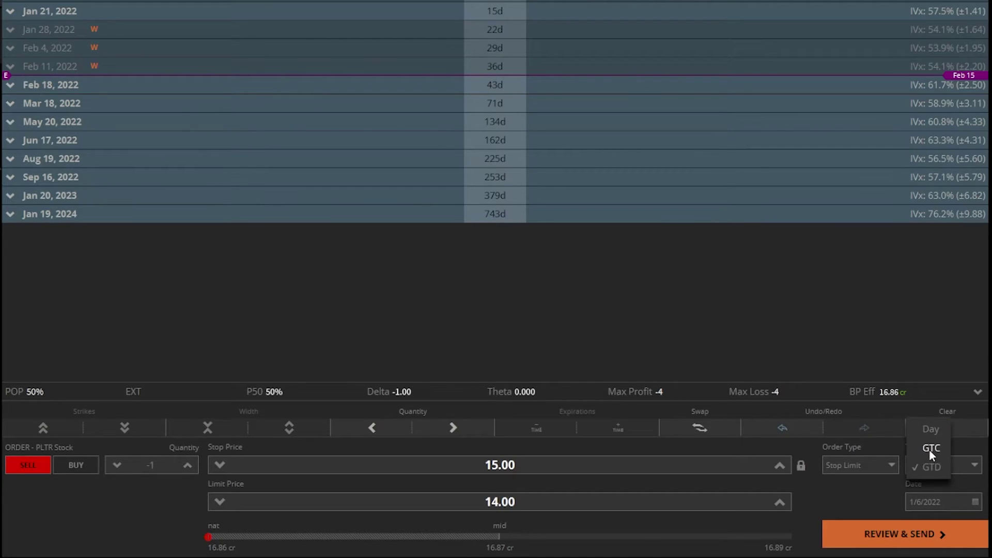
{"action": "left_click", "coordinate": [930, 448]}
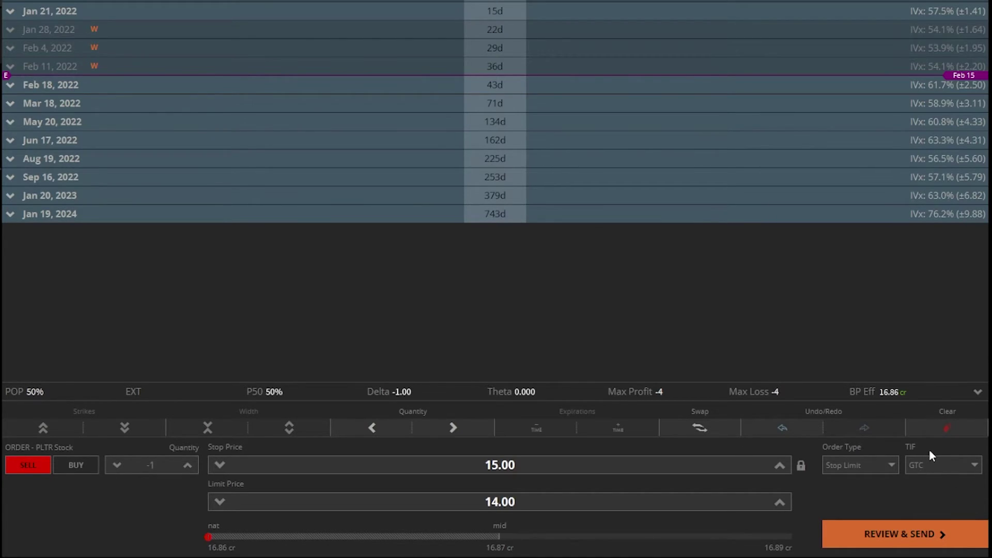
Bring up the order review: Stop Limit @ 14.00, trigger 15.00, GTC, total 13.99.
{"action": "left_click", "coordinate": [894, 534]}
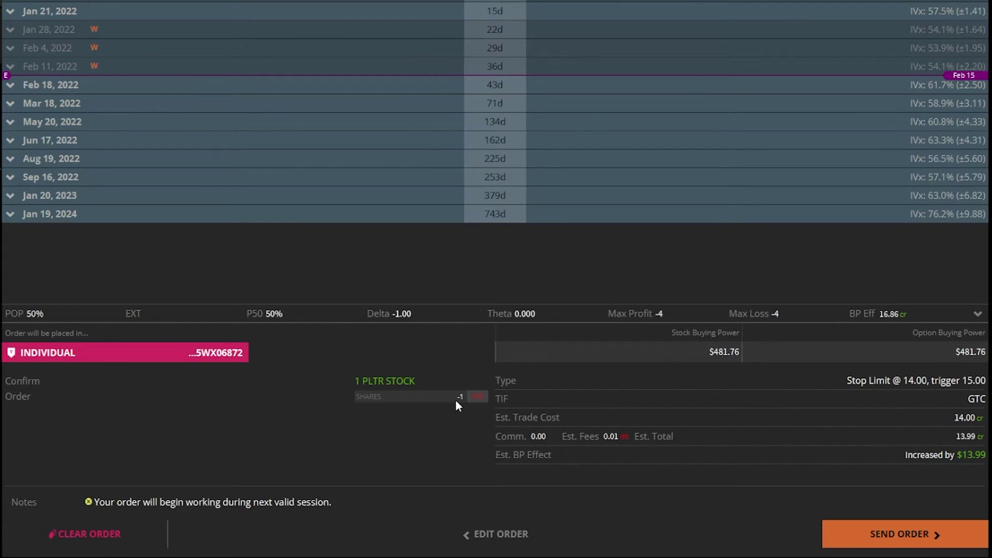
Send the stop-limit sell, then cancel the working order from the Positions list.
{"action": "left_click", "coordinate": [887, 534]}
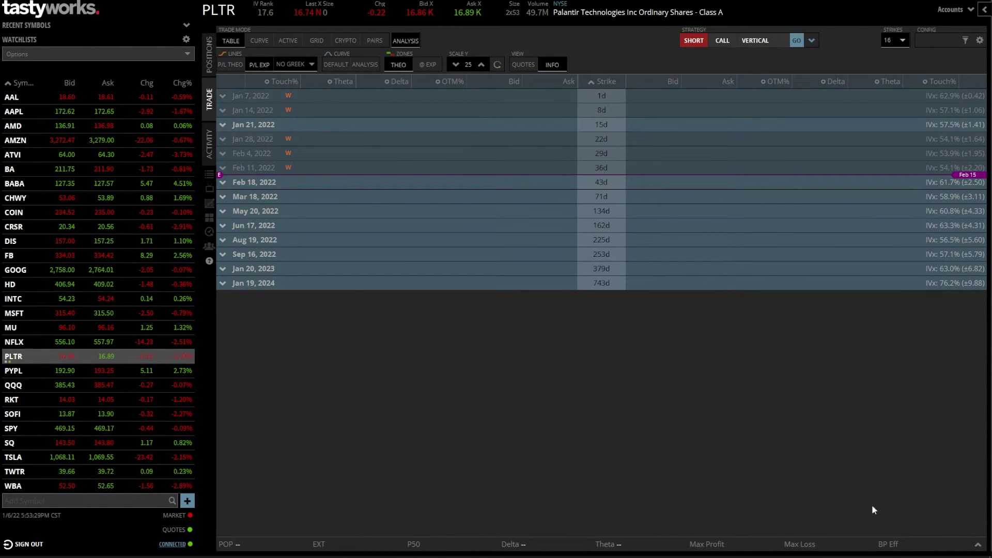
{"action": "left_click", "coordinate": [209, 54]}
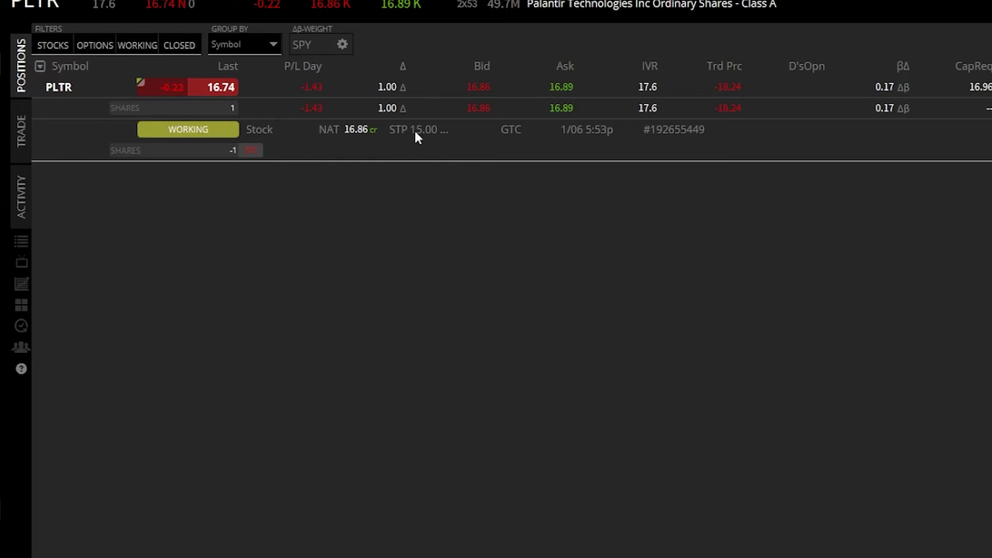
{"action": "right_click", "coordinate": [157, 156]}
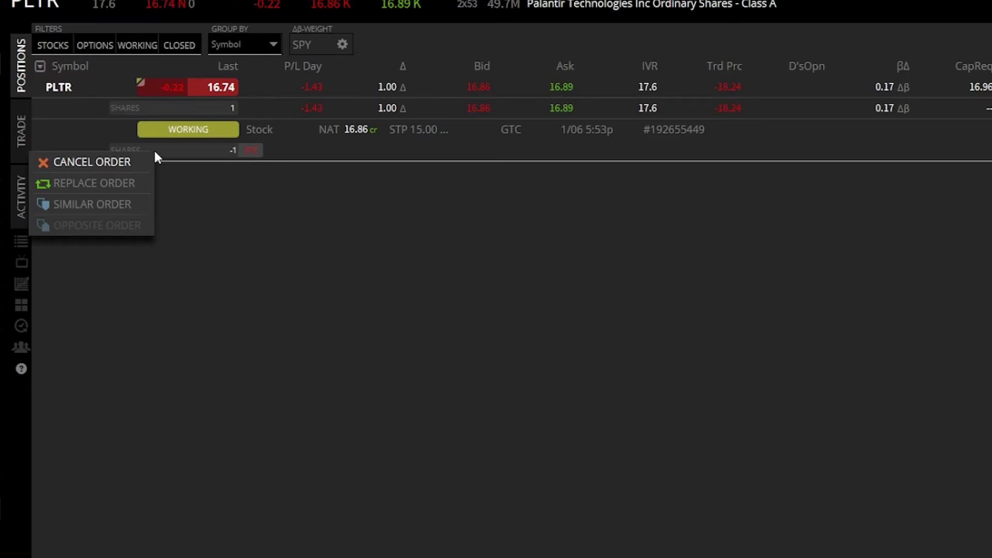
{"action": "left_click", "coordinate": [101, 163]}
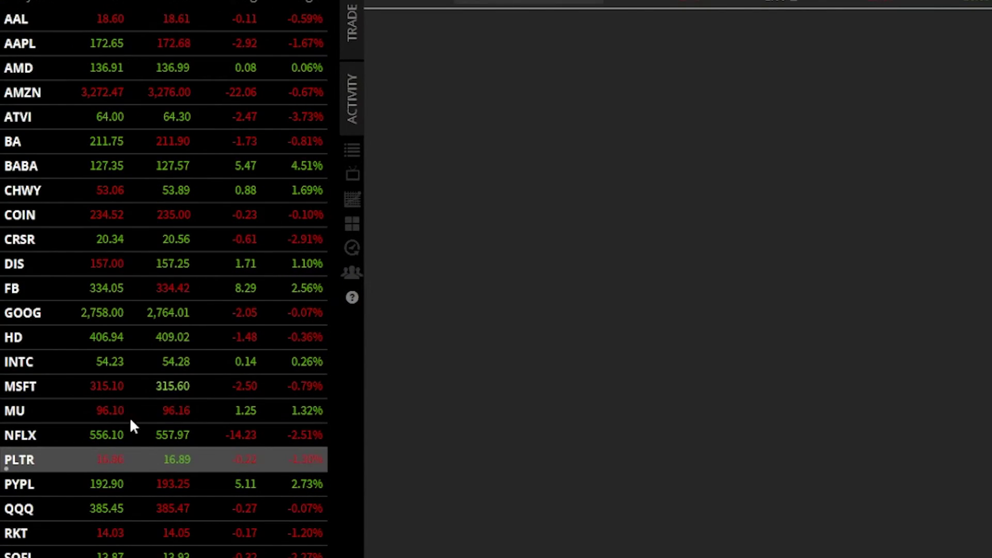
Load a PLTR sell ticket from the bid: 100 shares at a 16.86 limit, Day.
{"action": "left_click", "coordinate": [109, 457]}
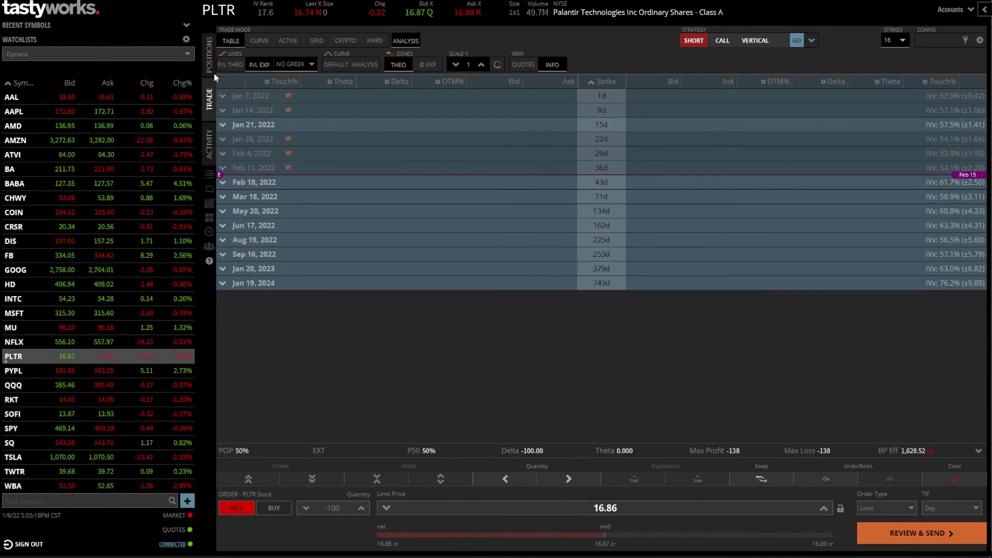
Return to Positions and open the action menu for the 1-share PLTR holding.
{"action": "left_click", "coordinate": [213, 57]}
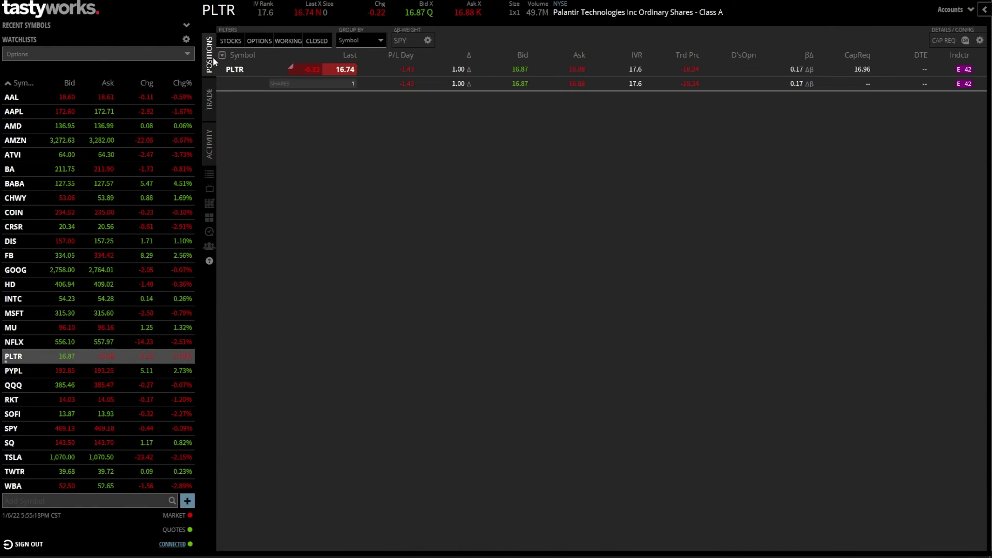
{"action": "right_click", "coordinate": [296, 81]}
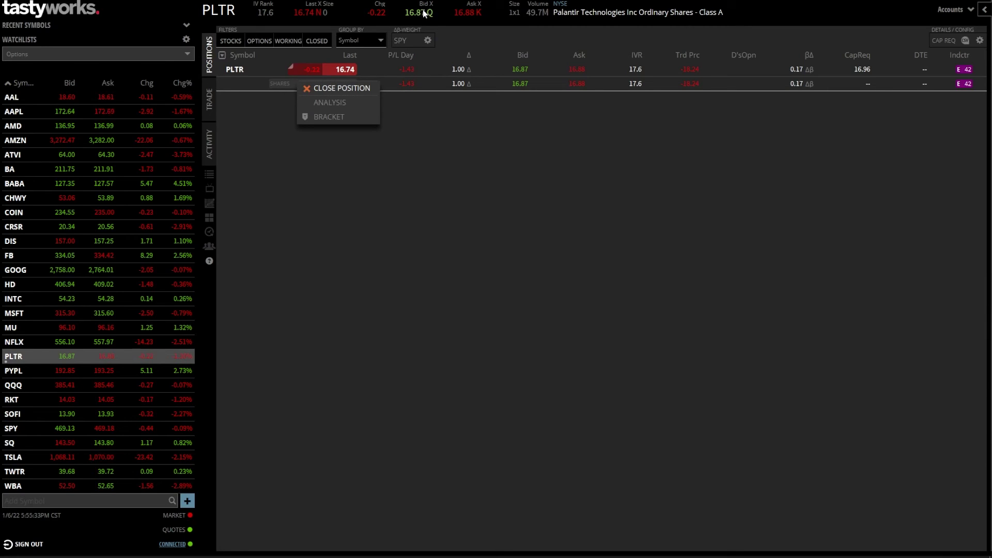
Start a closing sell ticket for 100 PLTR shares as a Day Stop Market order, stop 16.87.
{"action": "left_click", "coordinate": [329, 102]}
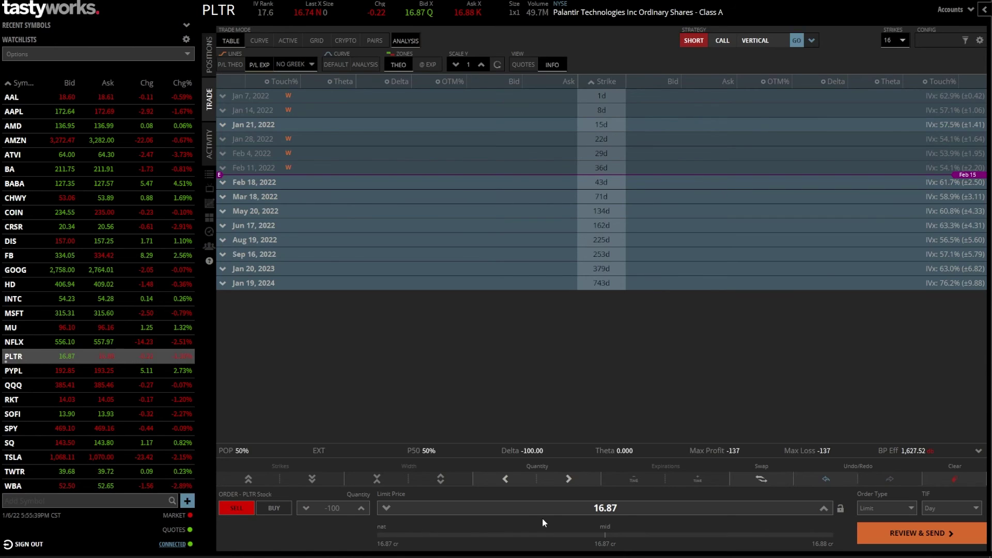
{"action": "left_click", "coordinate": [866, 506]}
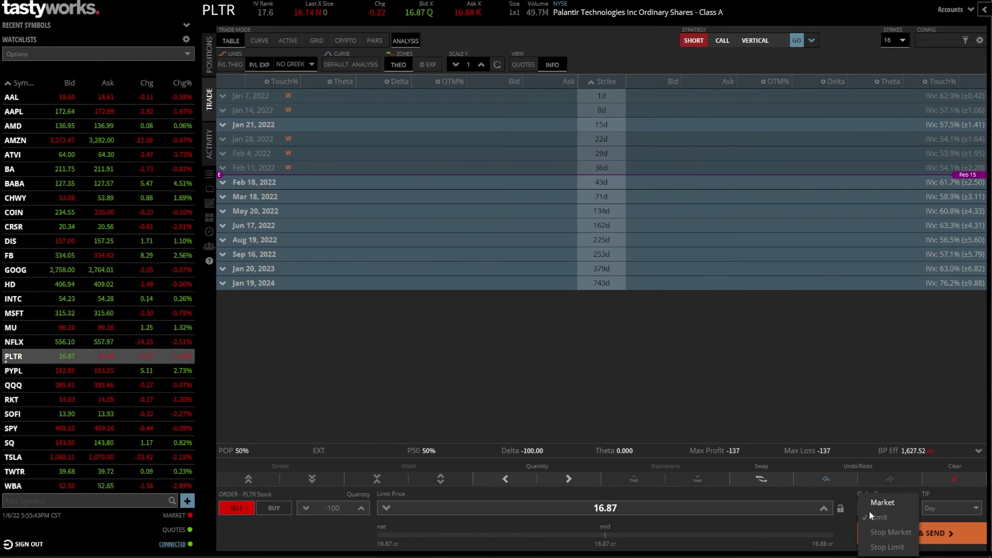
{"action": "left_click", "coordinate": [885, 532]}
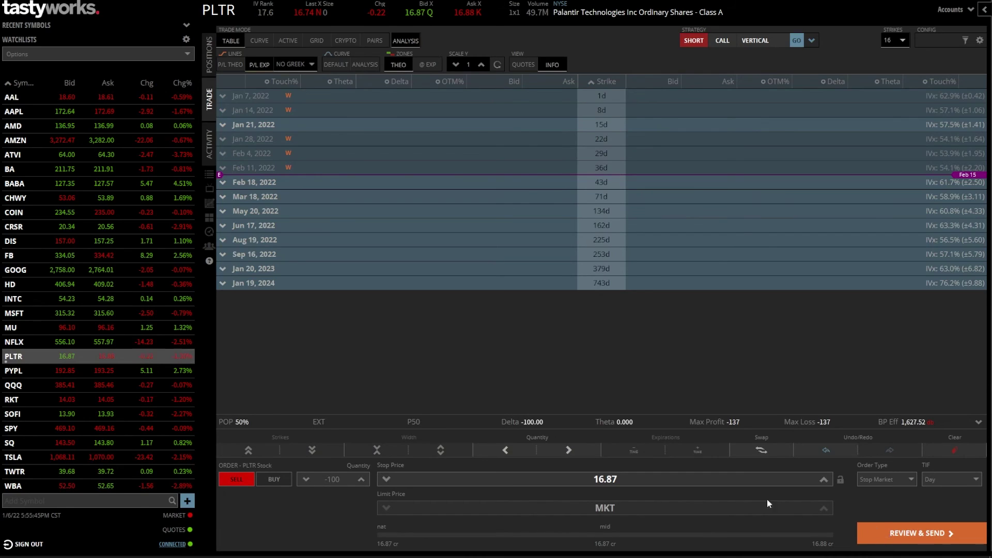
{"action": "left_click", "coordinate": [620, 478]}
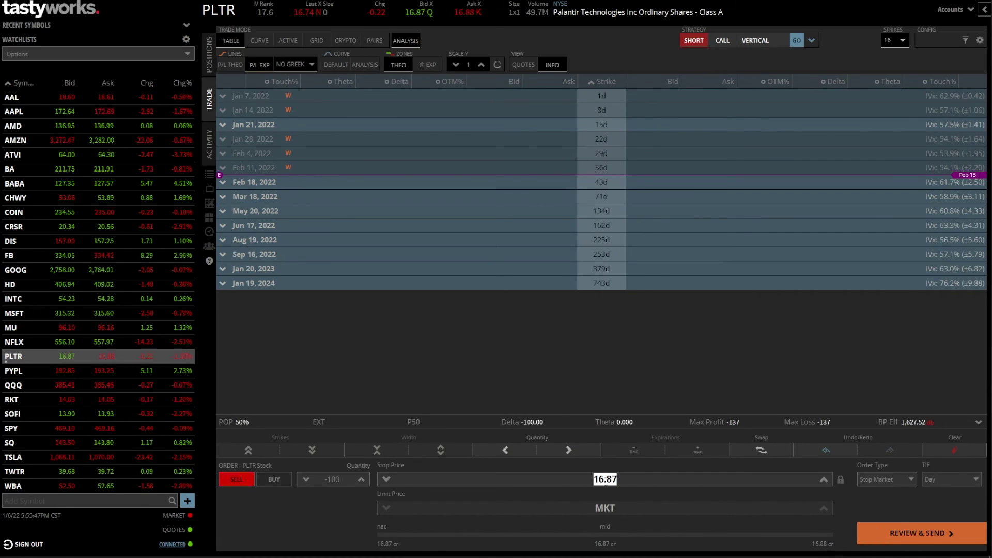